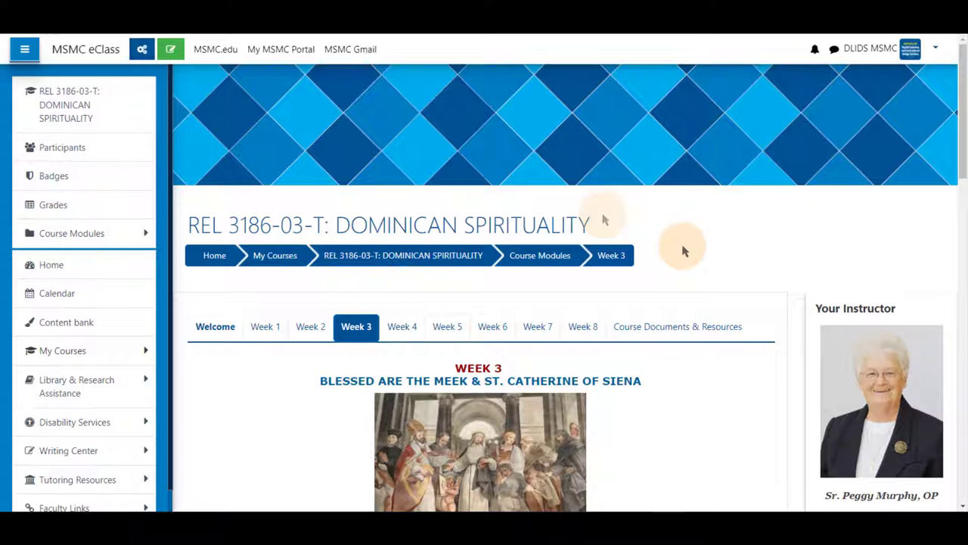
Turn on course editing and open the settings of the Week 3 section.
{"action": "left_click", "coordinate": [171, 49]}
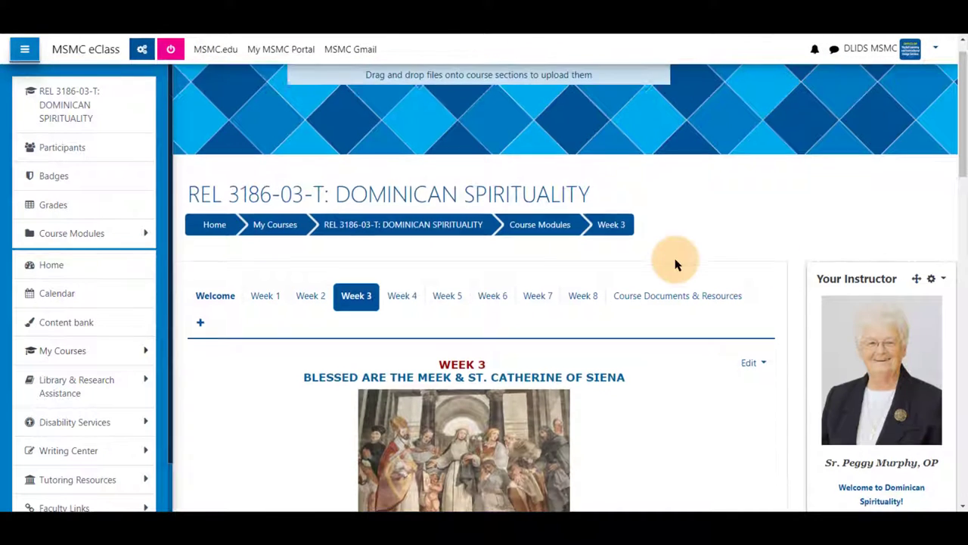
{"action": "scroll", "coordinate": [673, 265], "scroll_direction": "down", "scroll_amount": 3}
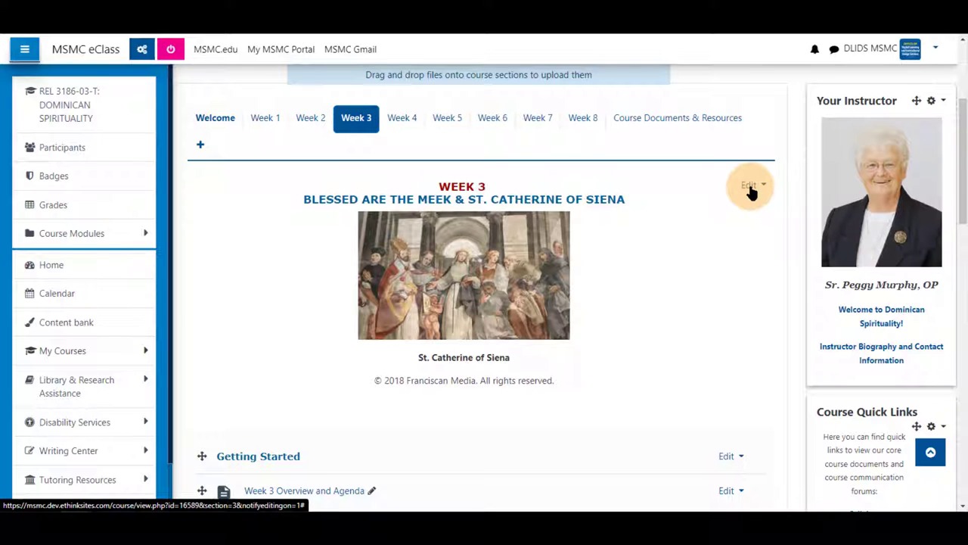
{"action": "left_click", "coordinate": [360, 129]}
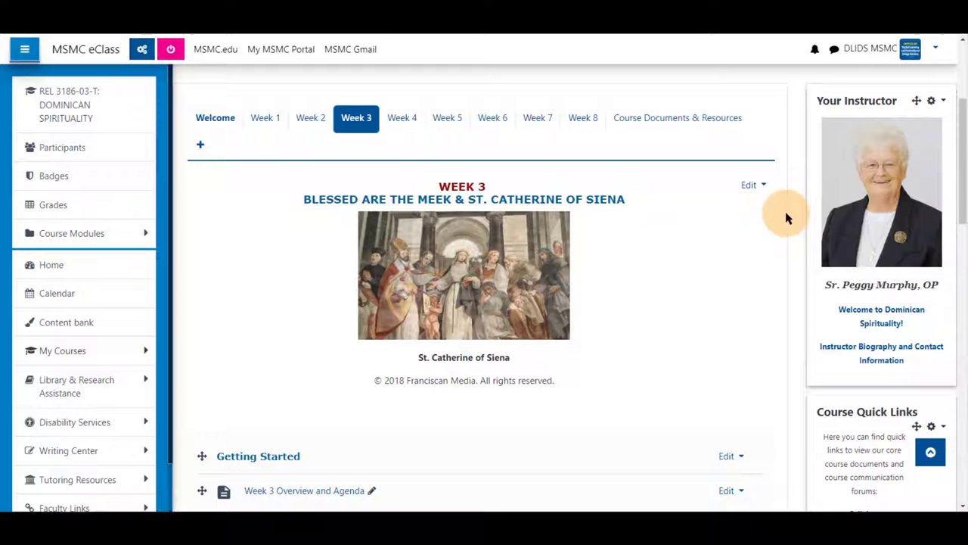
{"action": "left_click", "coordinate": [749, 188]}
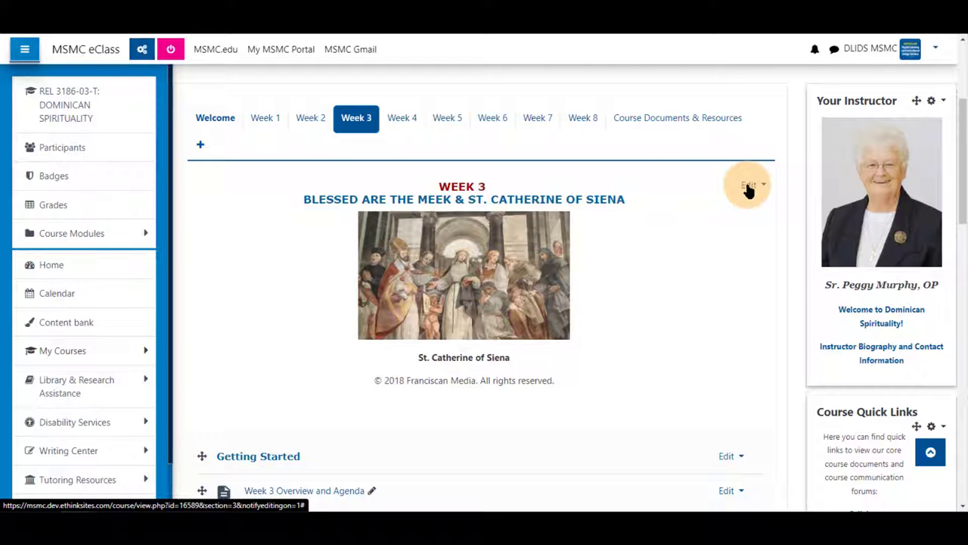
{"action": "left_click", "coordinate": [748, 189]}
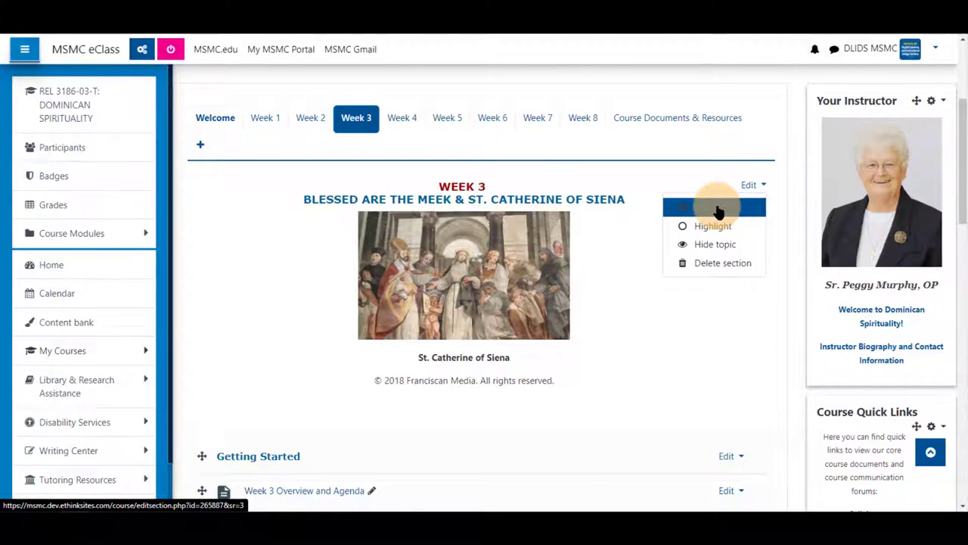
{"action": "left_click", "coordinate": [717, 208]}
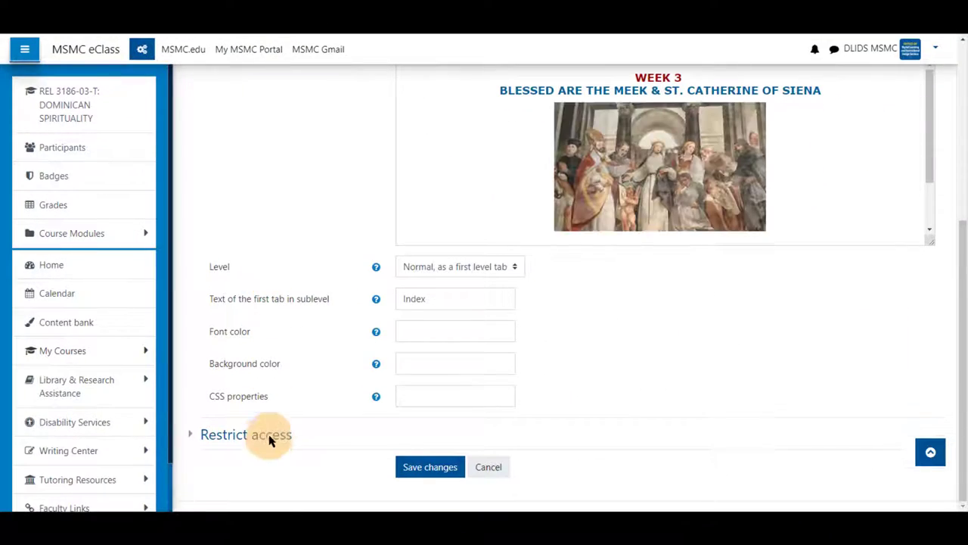
Add a date access restriction to the Week 3 section, available from 17 October 2022.
{"action": "left_click", "coordinate": [263, 453]}
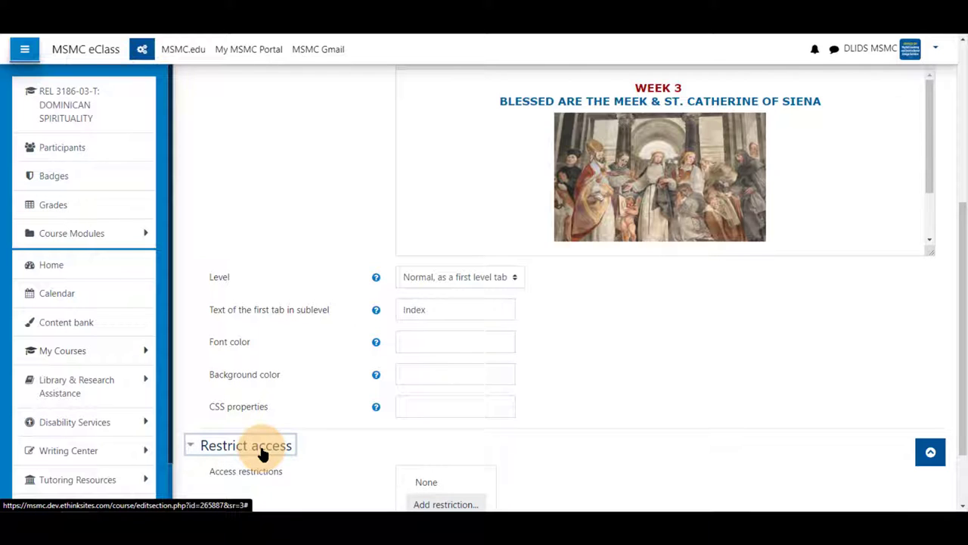
{"action": "scroll", "coordinate": [327, 374], "scroll_direction": "down", "scroll_amount": 1}
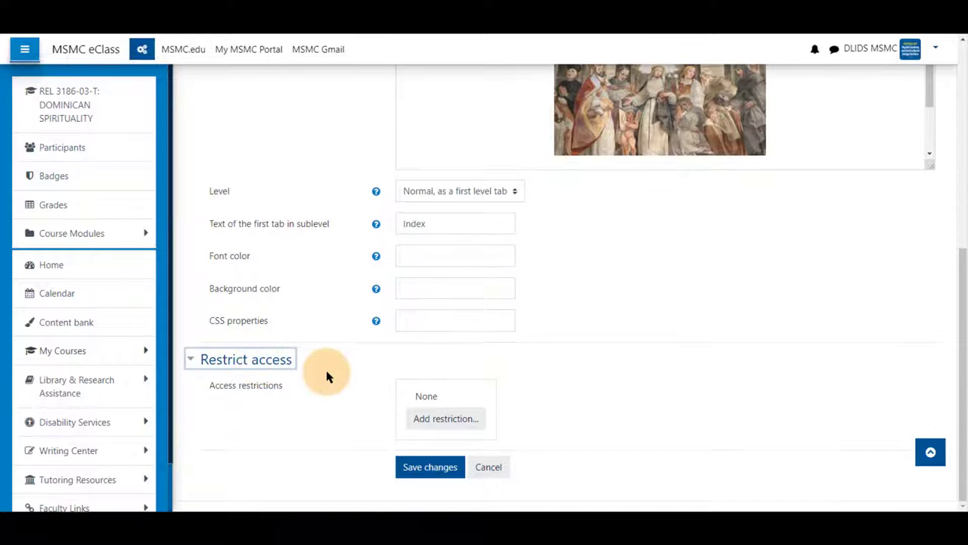
{"action": "left_click", "coordinate": [464, 427]}
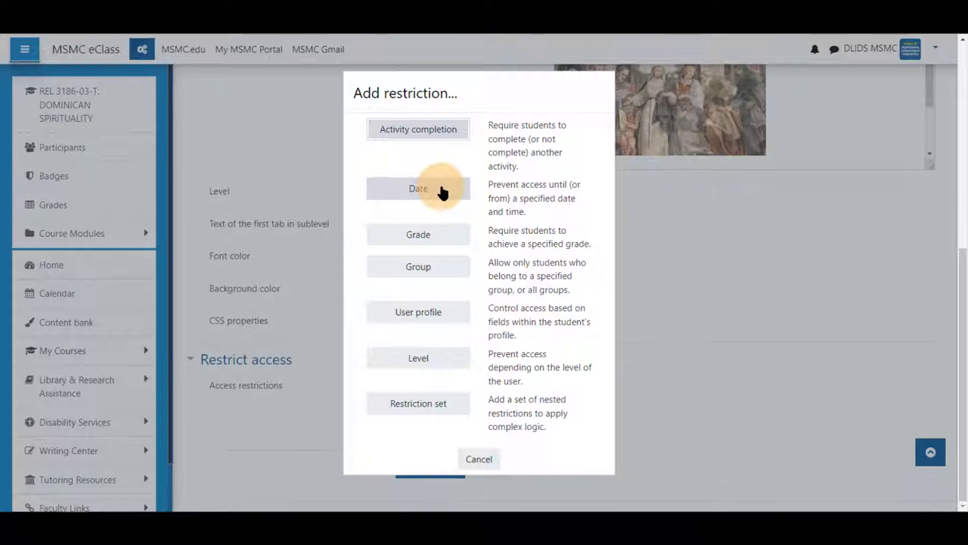
{"action": "left_click", "coordinate": [418, 189]}
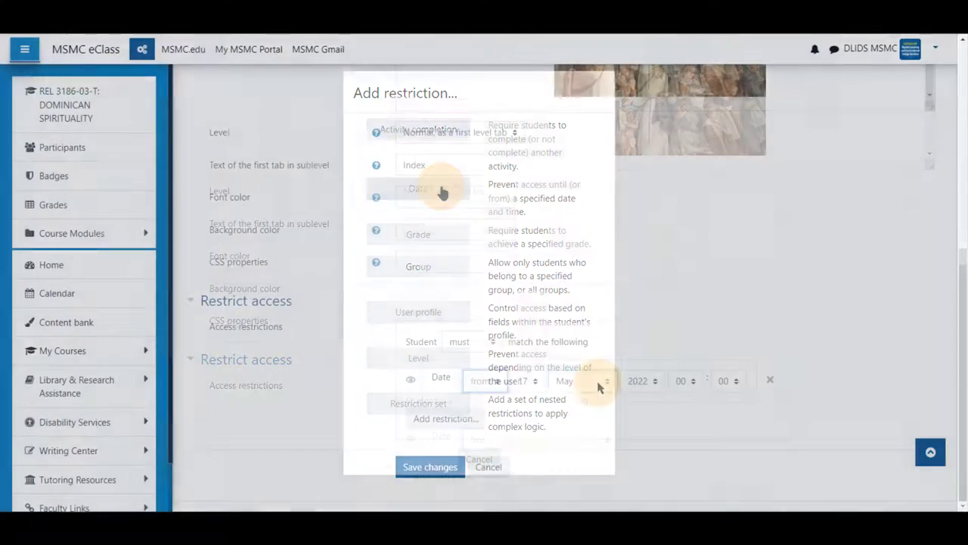
{"action": "left_click", "coordinate": [601, 386]}
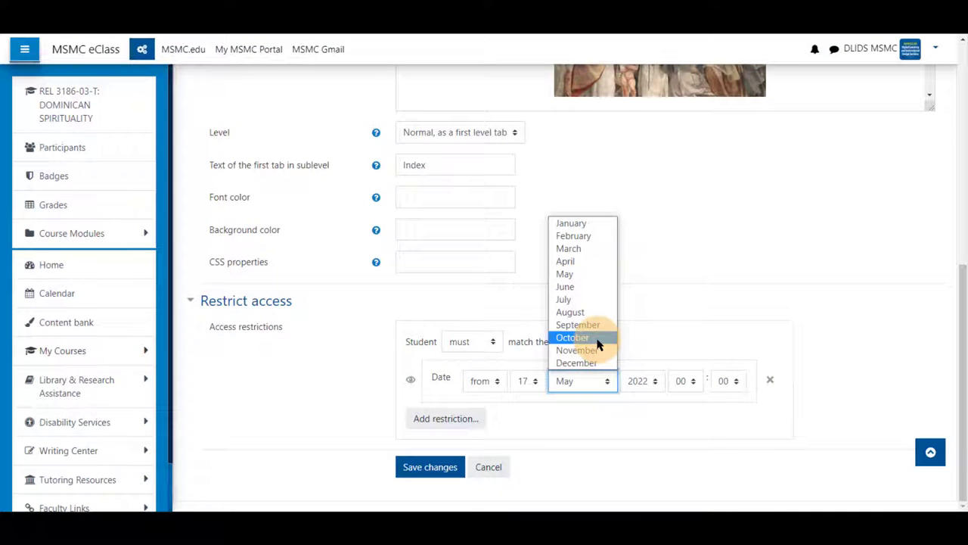
{"action": "left_click", "coordinate": [598, 345]}
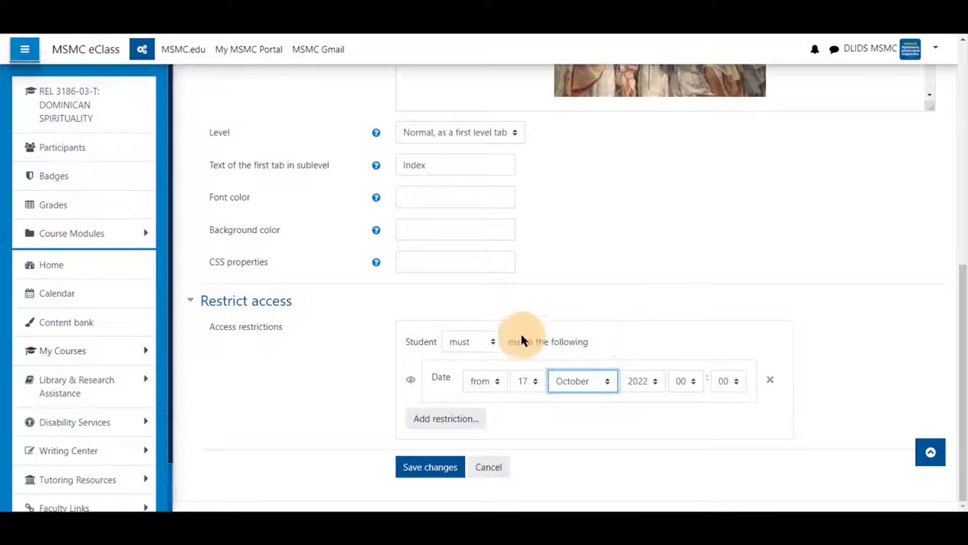
{"action": "left_click", "coordinate": [535, 381]}
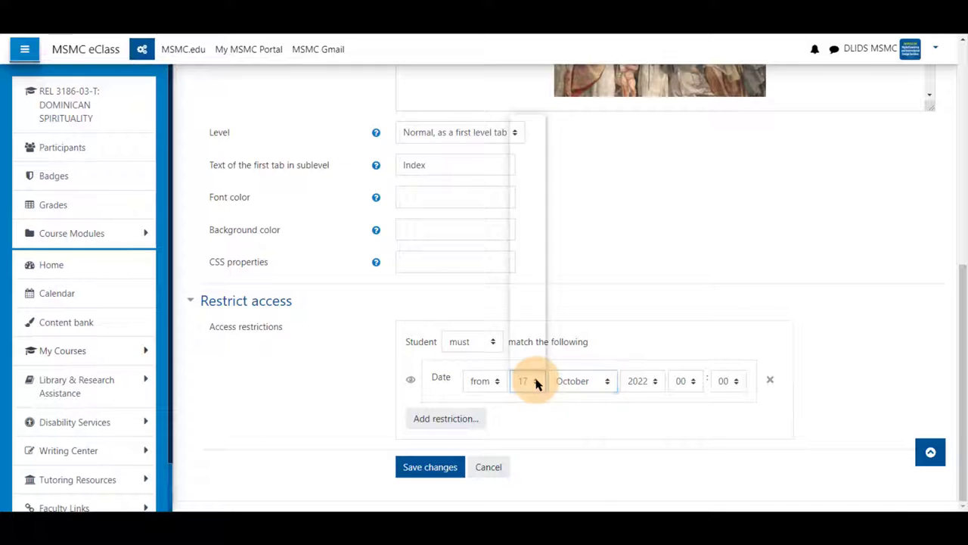
{"action": "left_click", "coordinate": [639, 398]}
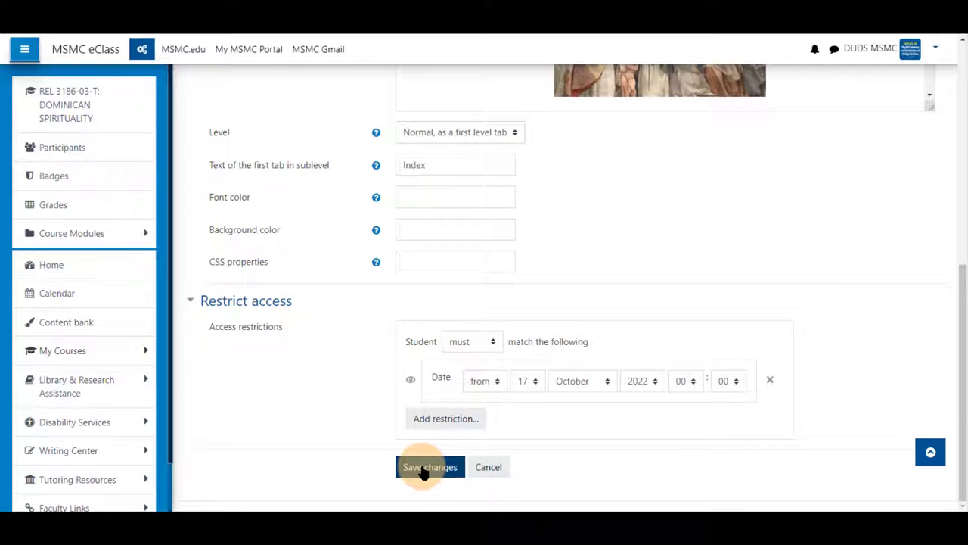
Examine the date restriction's from/until, must/must not and student visibility options.
{"action": "left_click", "coordinate": [498, 384]}
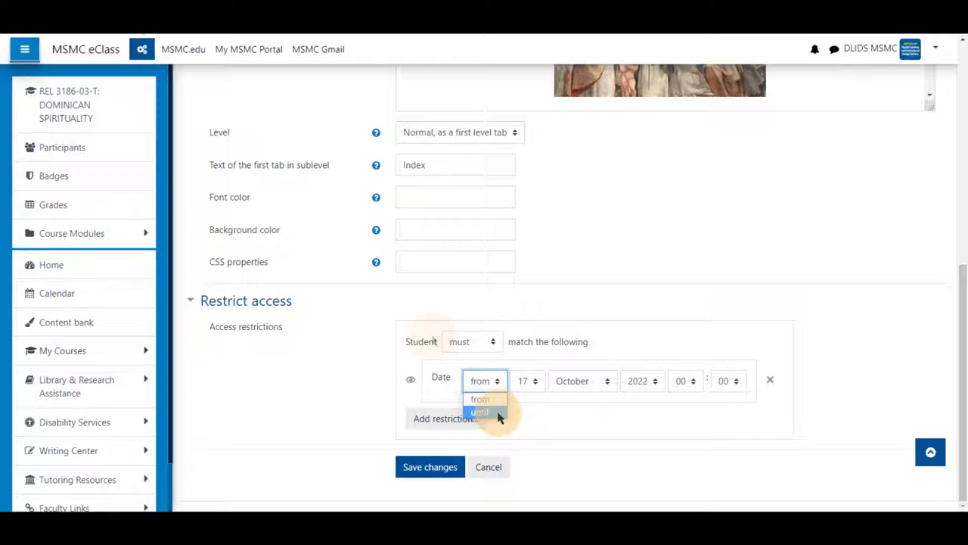
{"action": "left_click", "coordinate": [489, 341]}
{"action": "left_click", "coordinate": [492, 343]}
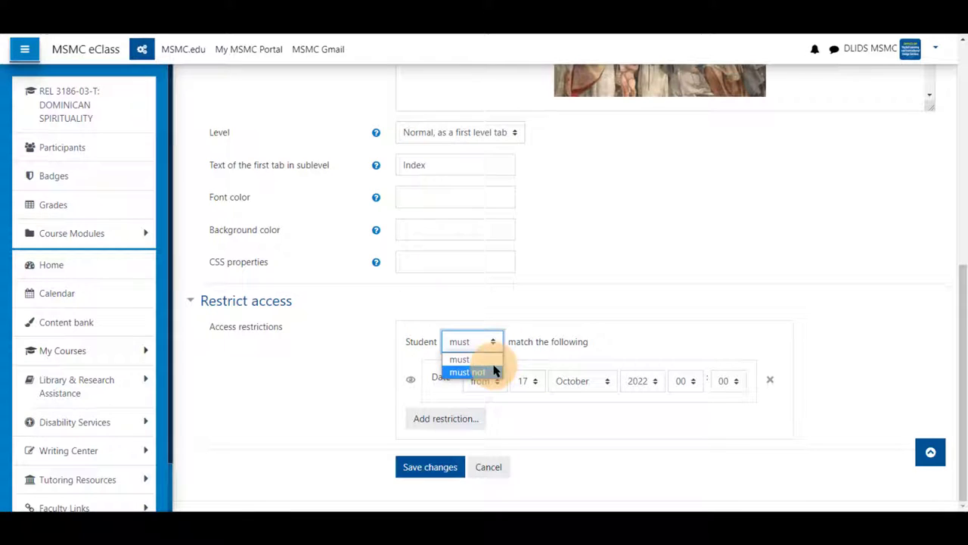
{"action": "left_click", "coordinate": [493, 341]}
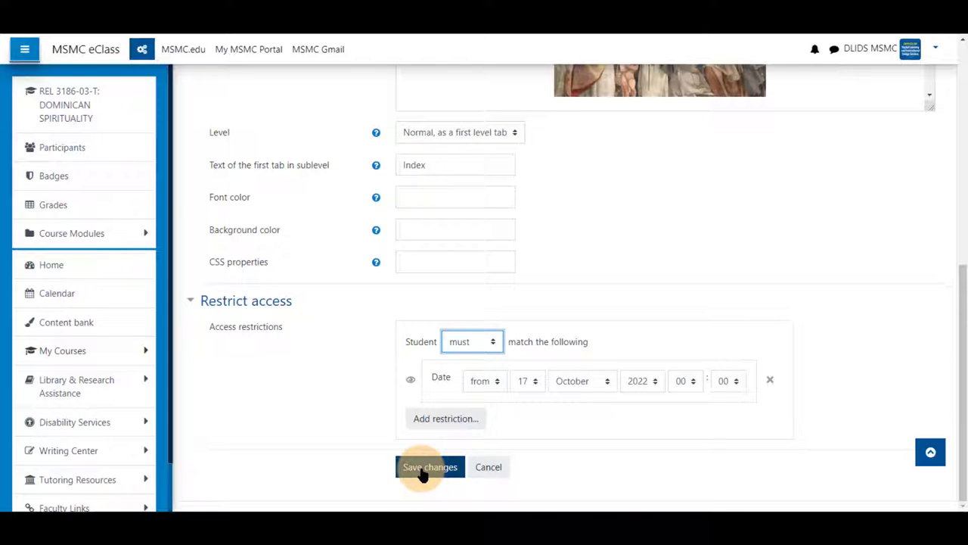
{"action": "left_click", "coordinate": [411, 380]}
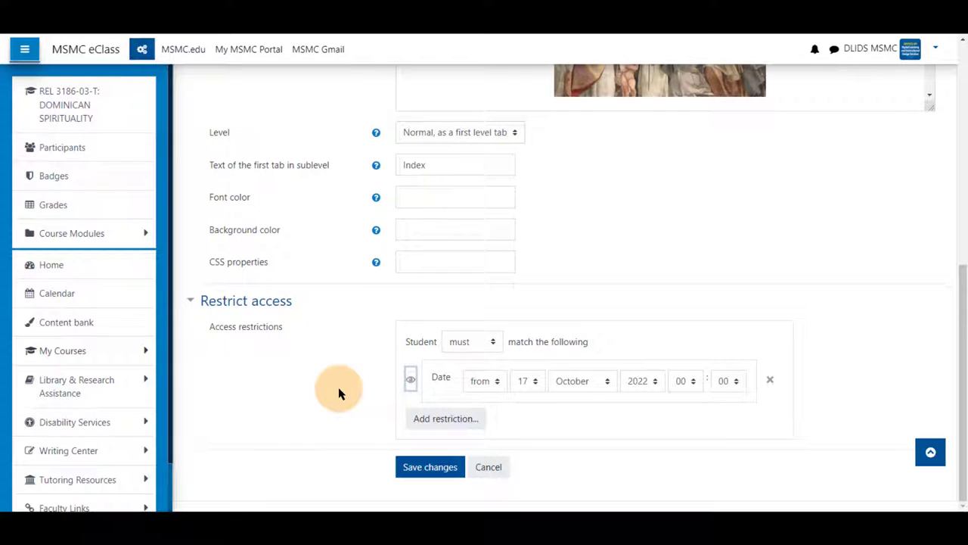
Save the Week 3 section settings and check the availability notice above the section.
{"action": "left_click", "coordinate": [423, 470]}
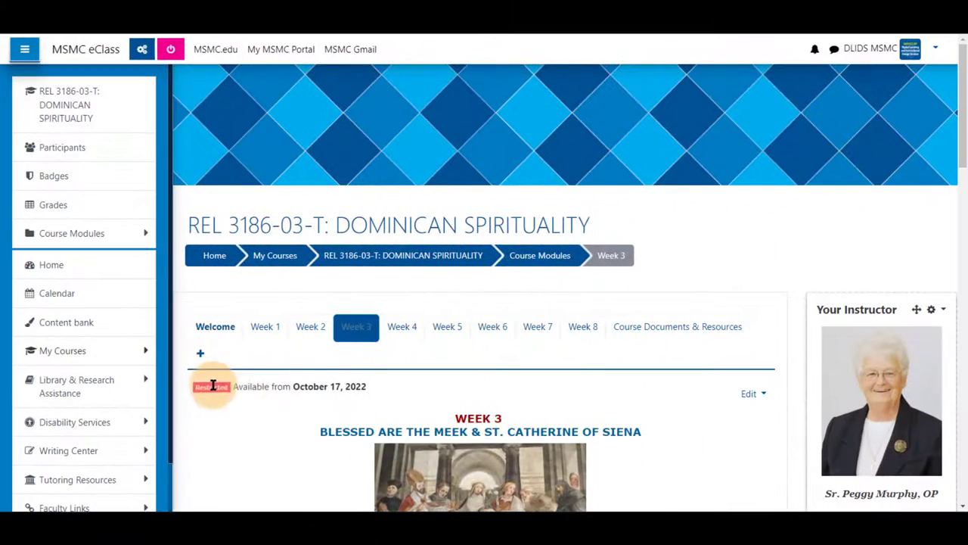
{"action": "left_click_drag", "start_coordinate": [212, 387], "coordinate": [362, 386]}
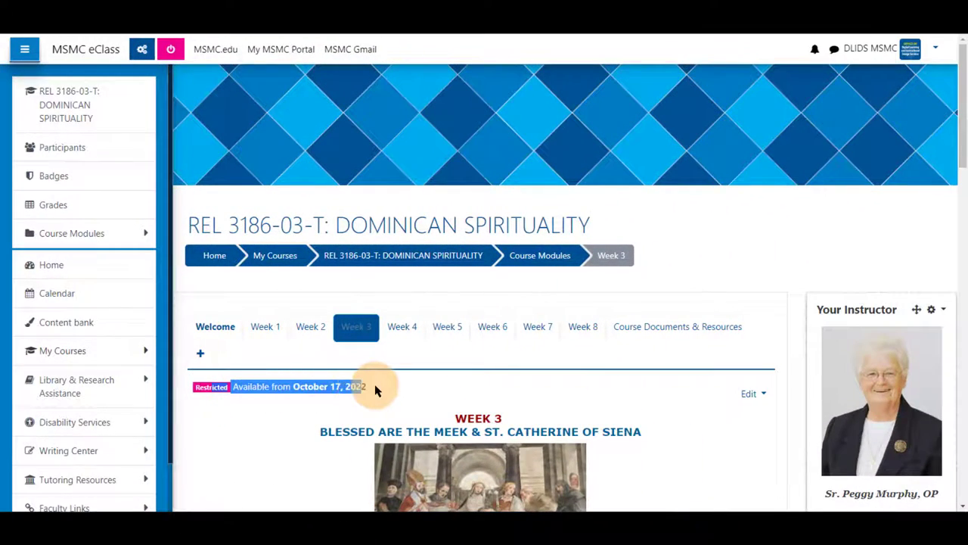
{"action": "left_click", "coordinate": [374, 389]}
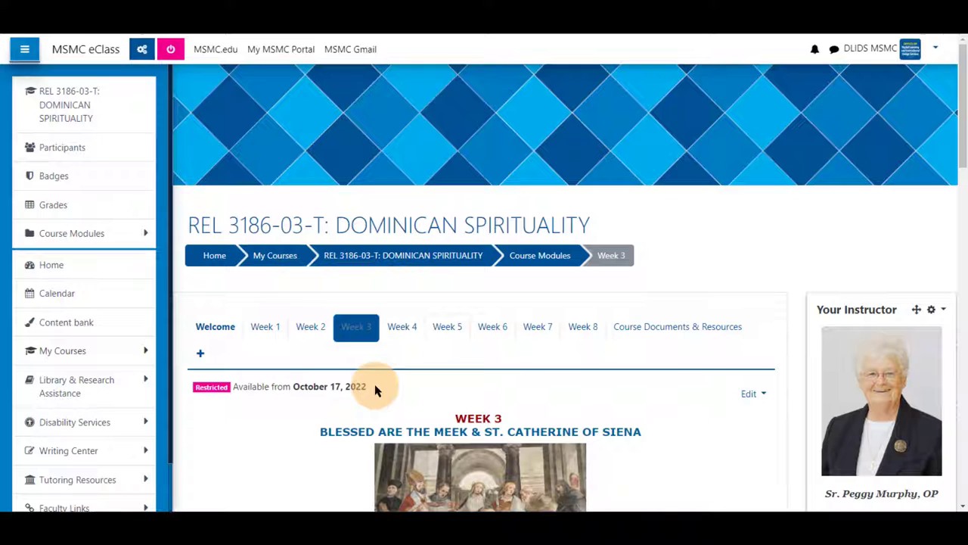
{"action": "left_click_drag", "start_coordinate": [237, 387], "coordinate": [401, 394]}
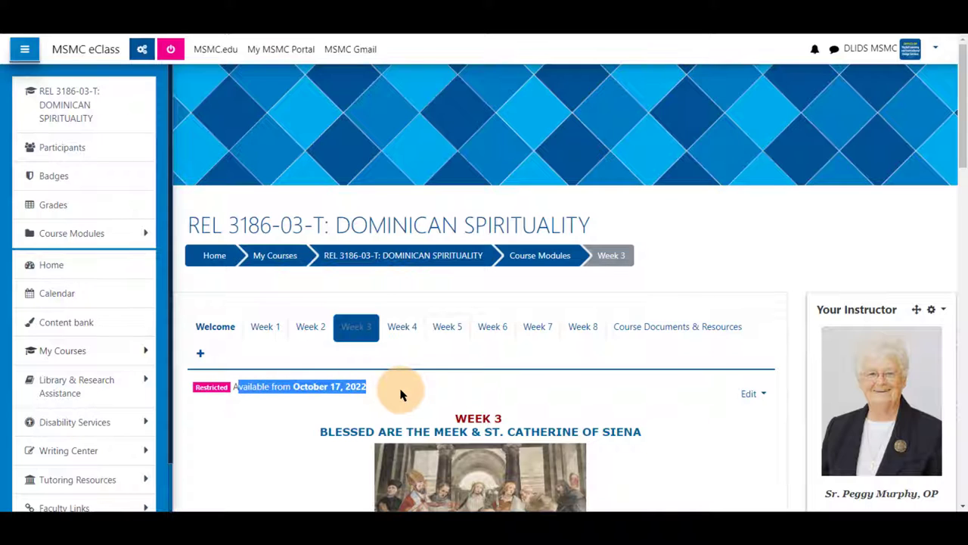
{"action": "left_click", "coordinate": [402, 393]}
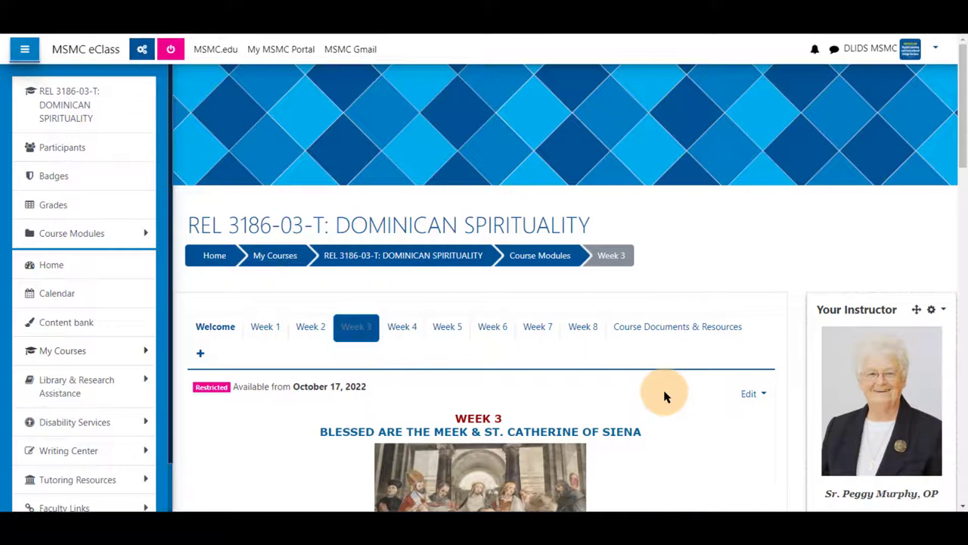
Open the settings of the Service Learning Project - Milestone #1 assignment under Required Activities.
{"action": "scroll", "coordinate": [666, 395], "scroll_direction": "down", "scroll_amount": 2}
{"action": "scroll", "coordinate": [665, 396], "scroll_direction": "down", "scroll_amount": 3}
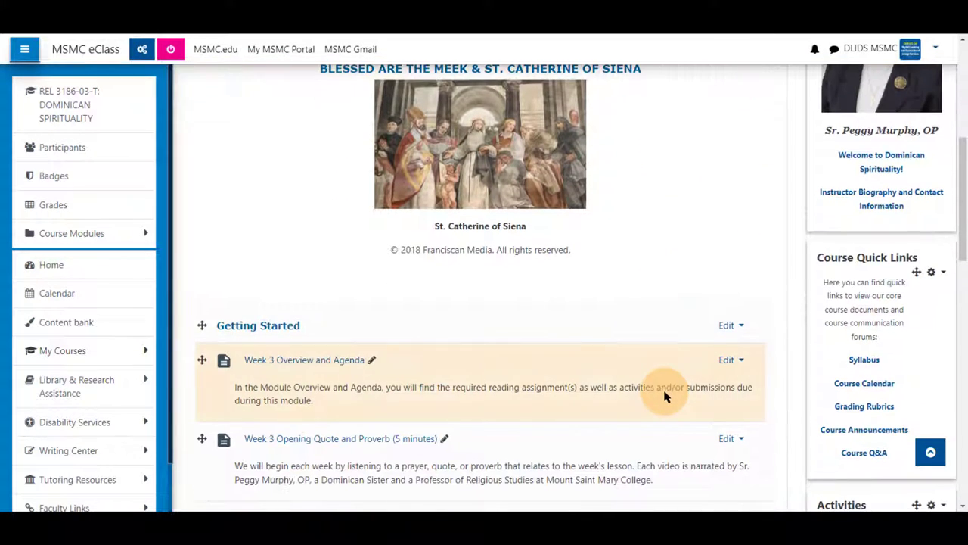
{"action": "scroll", "coordinate": [666, 396], "scroll_direction": "down", "scroll_amount": 8}
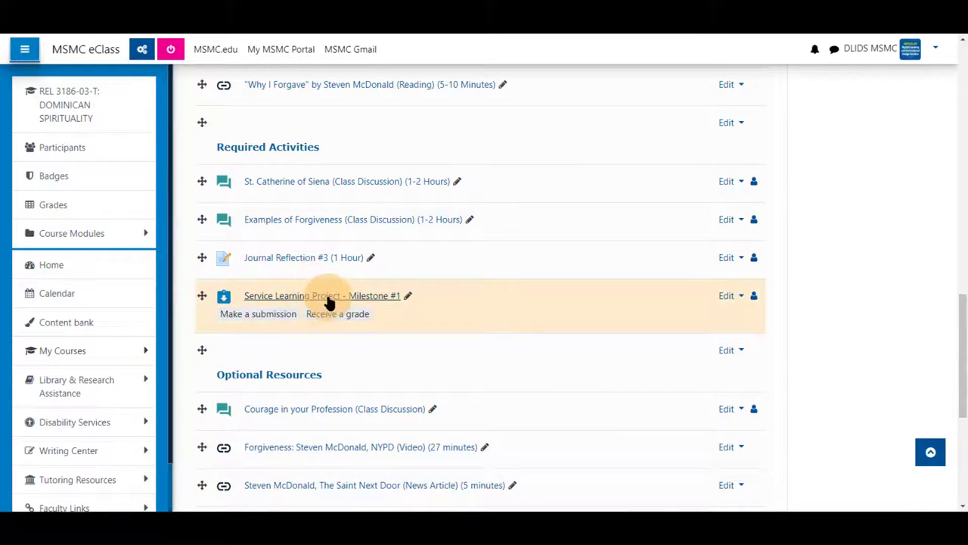
{"action": "left_click", "coordinate": [727, 300]}
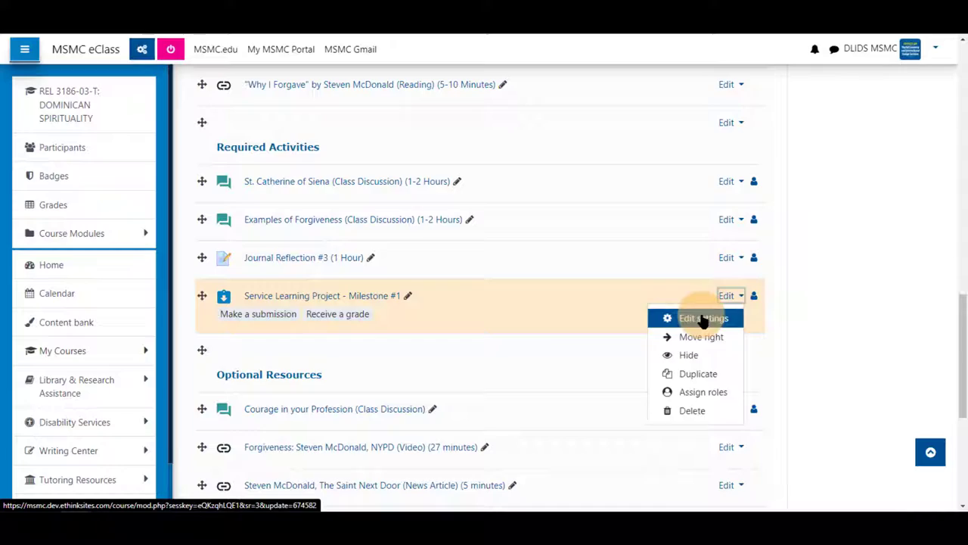
{"action": "left_click", "coordinate": [701, 319]}
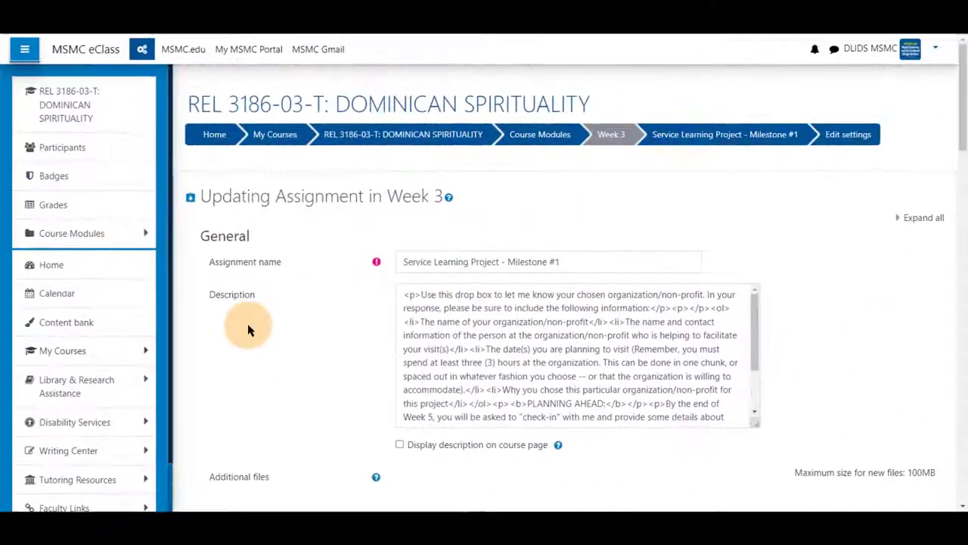
Add an activity completion restriction to the assignment and choose its prerequisite activity.
{"action": "scroll", "coordinate": [250, 329], "scroll_direction": "down", "scroll_amount": 20}
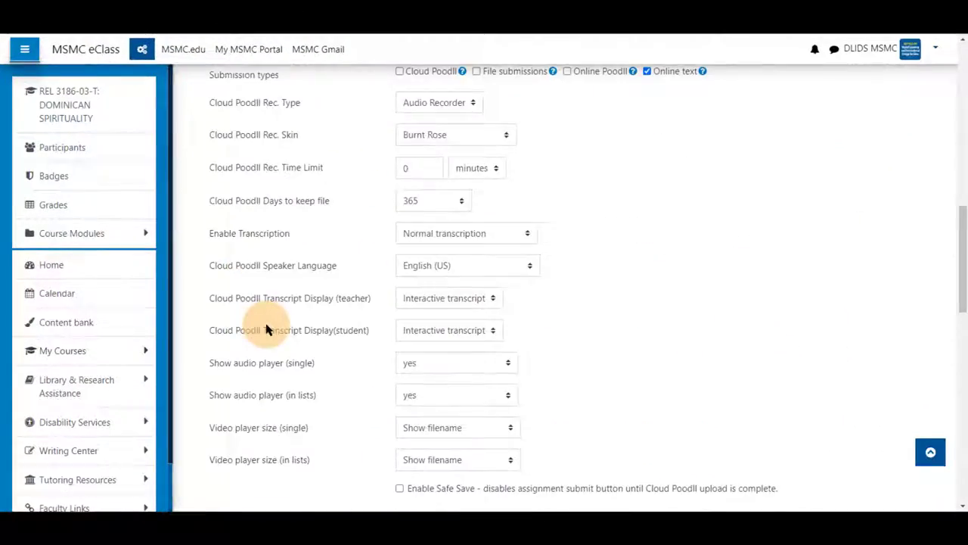
{"action": "scroll", "coordinate": [268, 335], "scroll_direction": "down", "scroll_amount": 1}
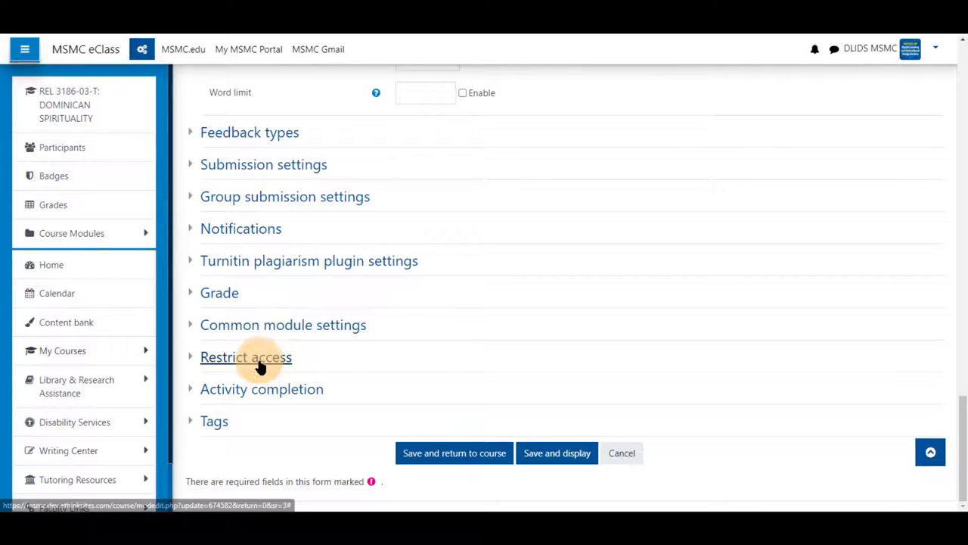
{"action": "left_click", "coordinate": [259, 362]}
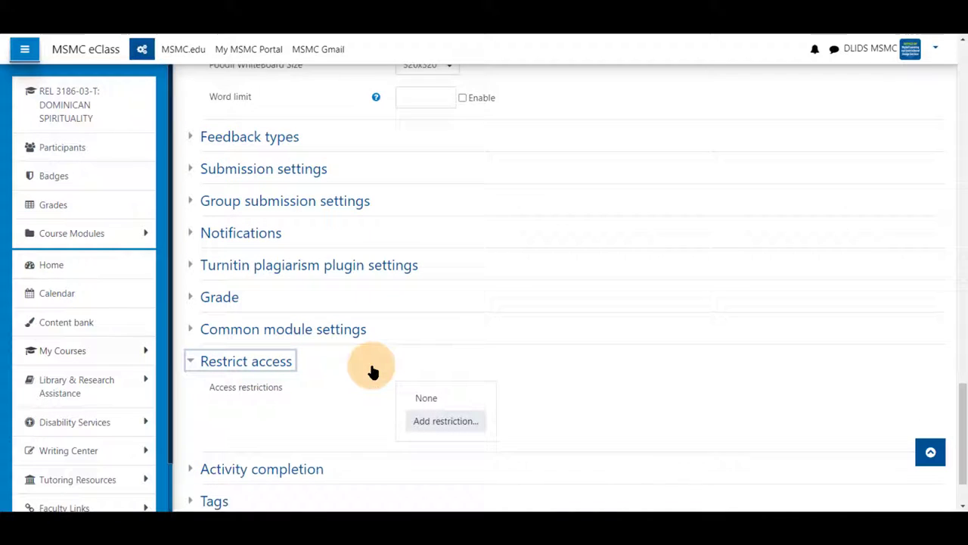
{"action": "scroll", "coordinate": [372, 370], "scroll_direction": "down", "scroll_amount": 1}
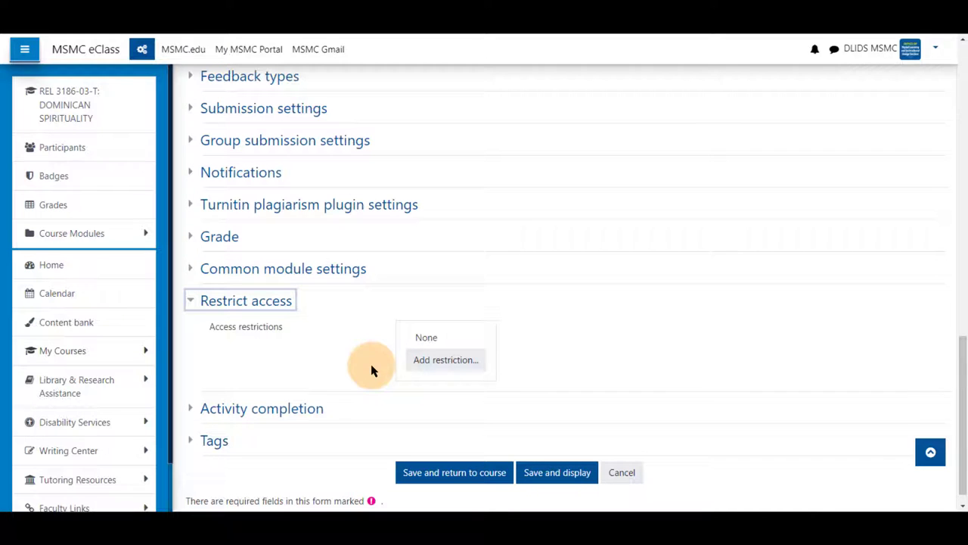
{"action": "left_click", "coordinate": [454, 364]}
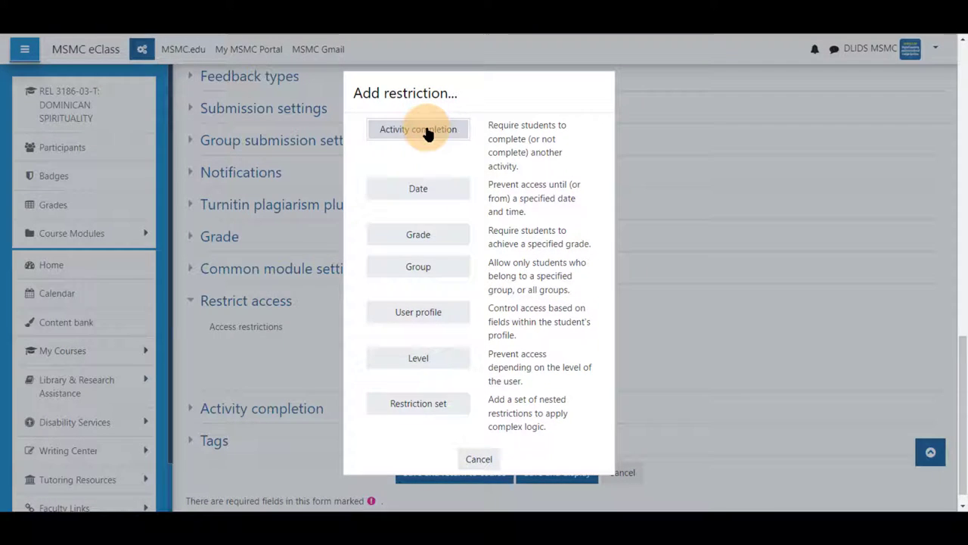
{"action": "left_click", "coordinate": [425, 131]}
{"action": "left_click", "coordinate": [617, 381]}
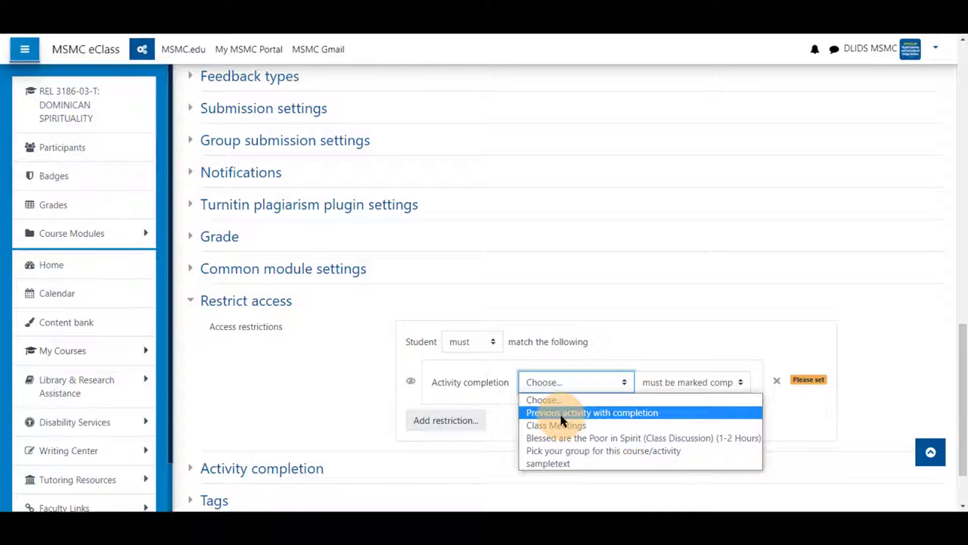
Review the available restriction types and add a date restriction to the assignment that allows access from 20 May 2022.
{"action": "left_click", "coordinate": [446, 420]}
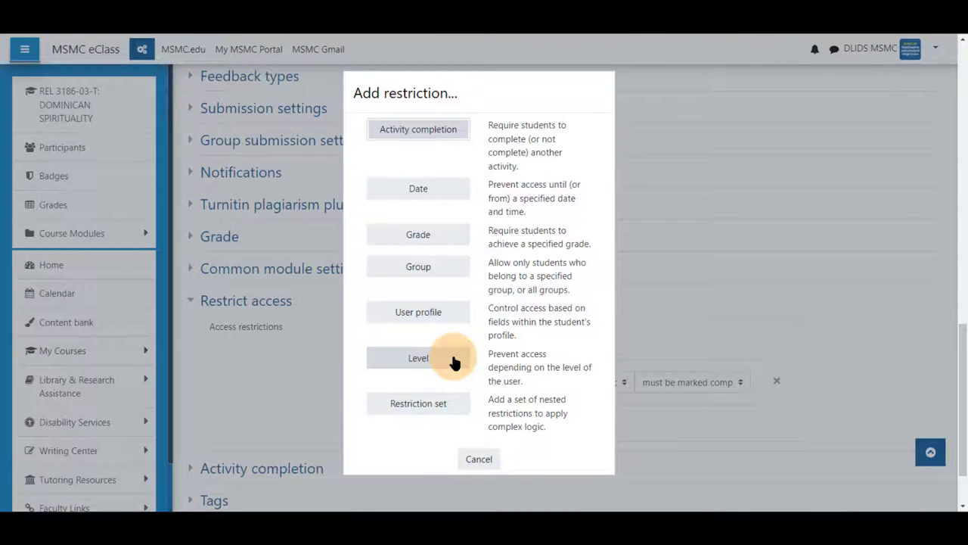
{"action": "left_click", "coordinate": [479, 459]}
{"action": "left_click", "coordinate": [442, 420]}
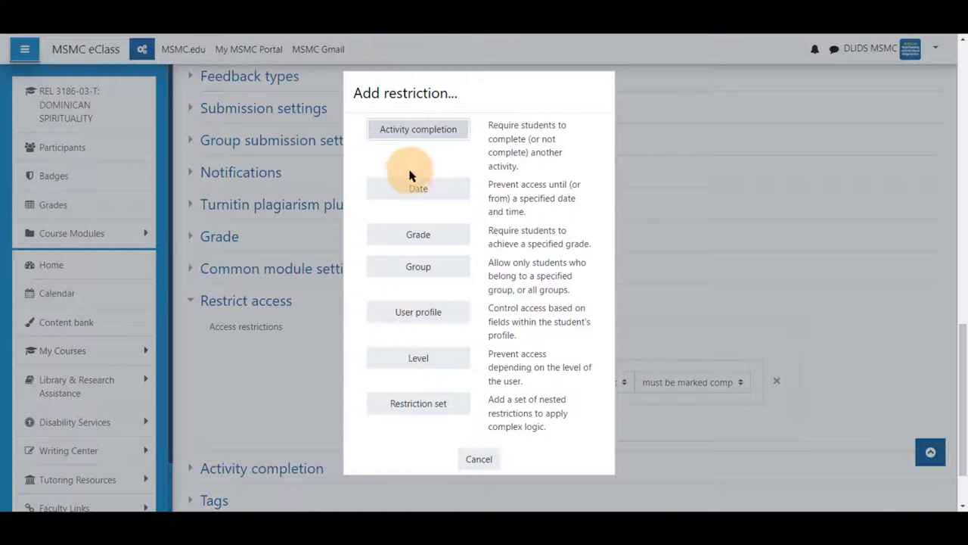
{"action": "left_click", "coordinate": [416, 193]}
{"action": "left_click", "coordinate": [534, 444]}
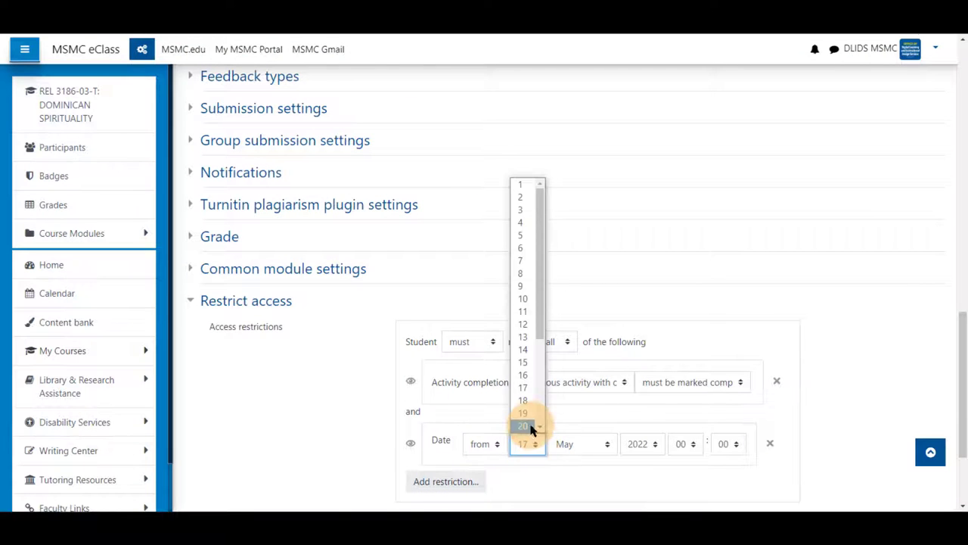
{"action": "left_click", "coordinate": [529, 428]}
{"action": "scroll", "coordinate": [383, 389], "scroll_direction": "down", "scroll_amount": 3}
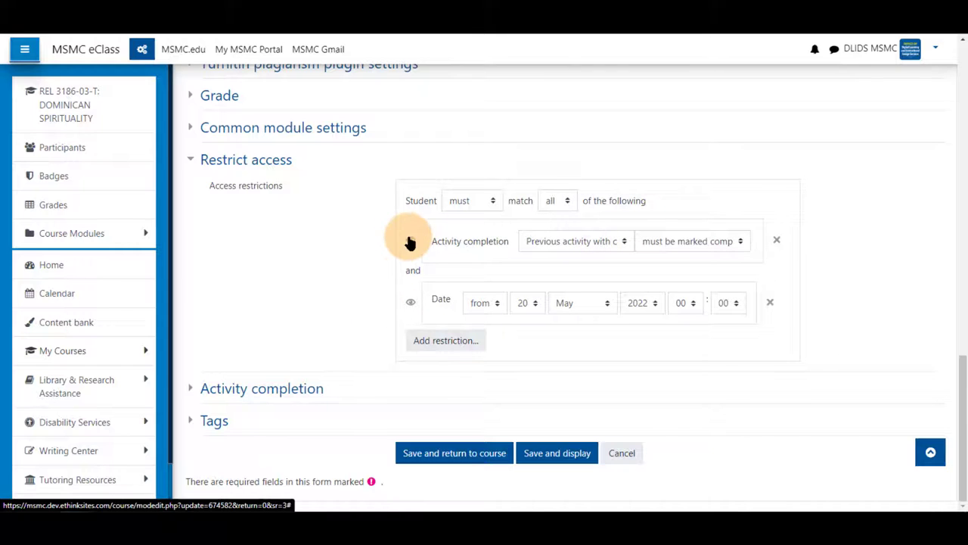
Try hiding the activity completion and date restrictions from students who do not meet them, and restore both to visible.
{"action": "left_click", "coordinate": [411, 240]}
{"action": "left_click", "coordinate": [411, 303]}
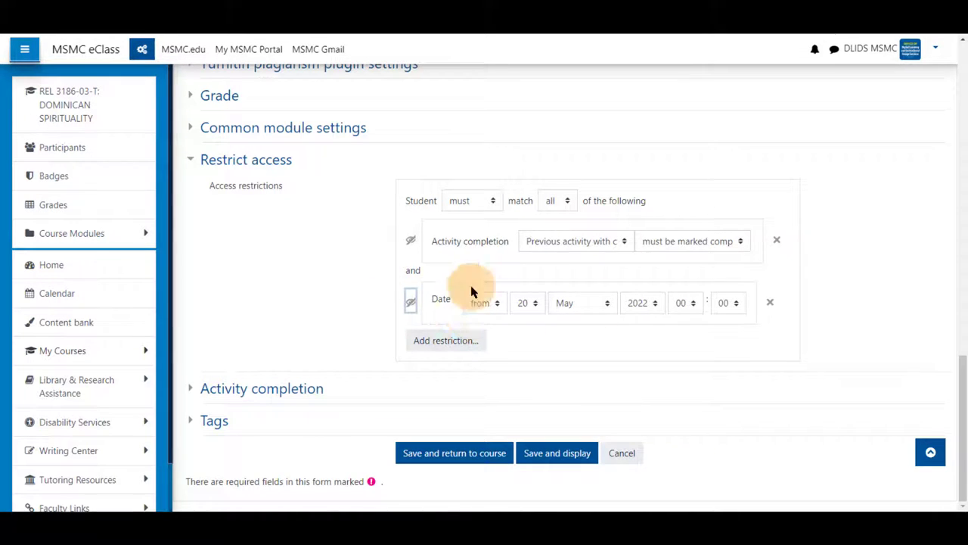
{"action": "left_click", "coordinate": [411, 240]}
{"action": "left_click", "coordinate": [411, 303]}
Save the assignment settings, return to the course and check the restriction notice under Service Learning Project - Milestone #1.
{"action": "left_click", "coordinate": [454, 459]}
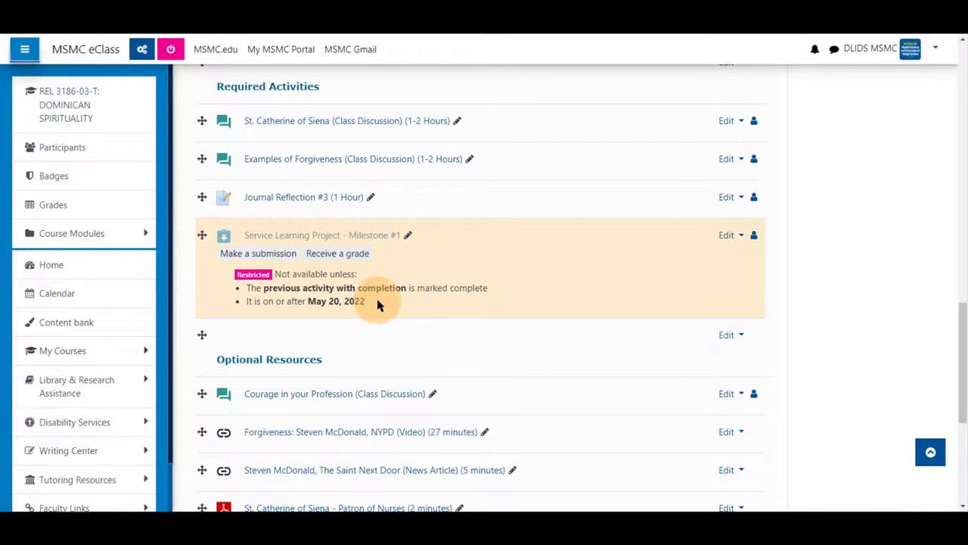
{"action": "left_click_drag", "start_coordinate": [379, 303], "coordinate": [242, 289]}
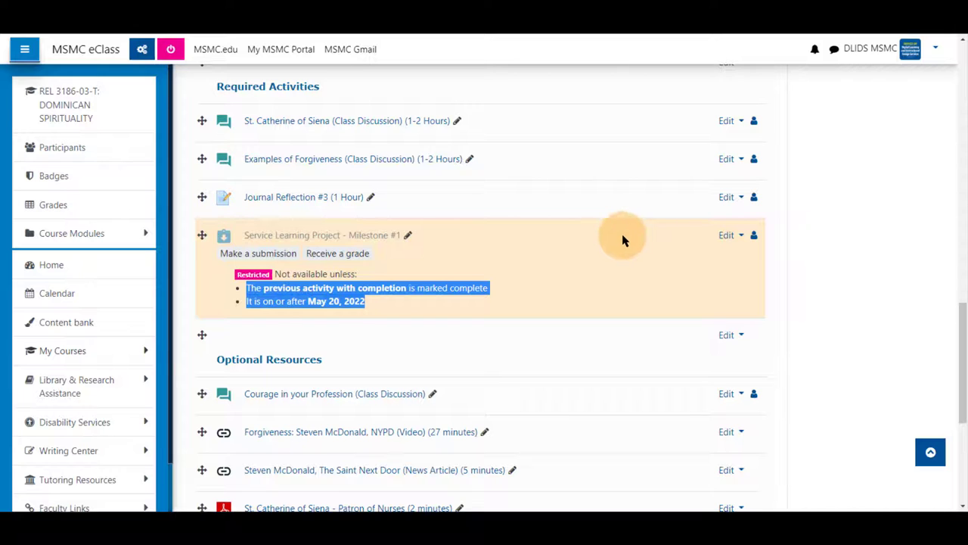
{"action": "left_click", "coordinate": [662, 265]}
Examine the edit options, including Hide, for the Service Learning Project - Milestone #1 assignment and the Week 3 section.
{"action": "left_click", "coordinate": [727, 237]}
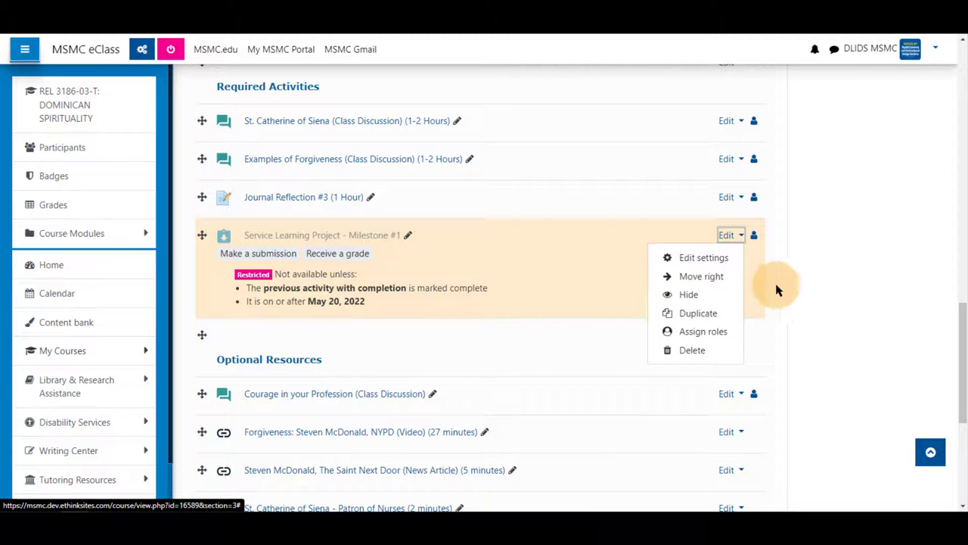
{"action": "left_click", "coordinate": [807, 283]}
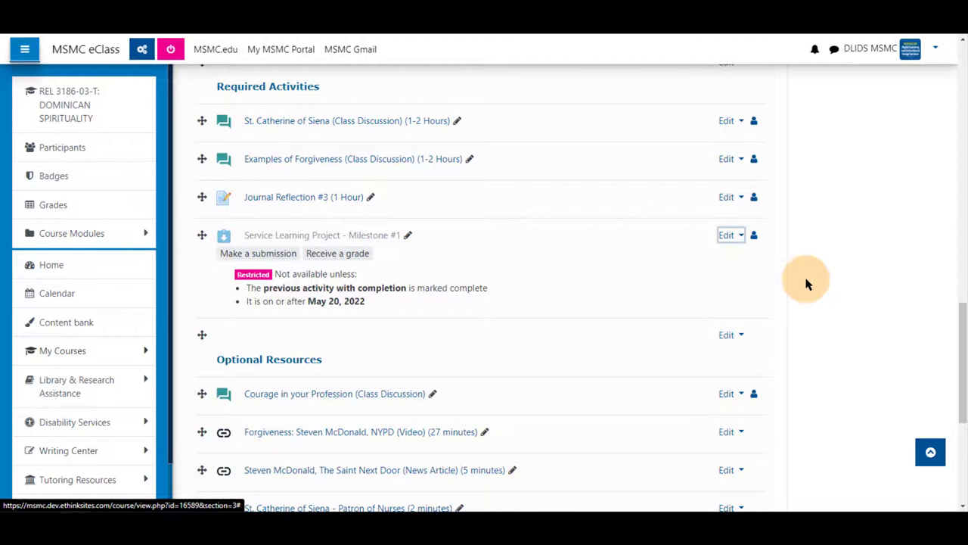
{"action": "scroll", "coordinate": [807, 283], "scroll_direction": "up", "scroll_amount": 10}
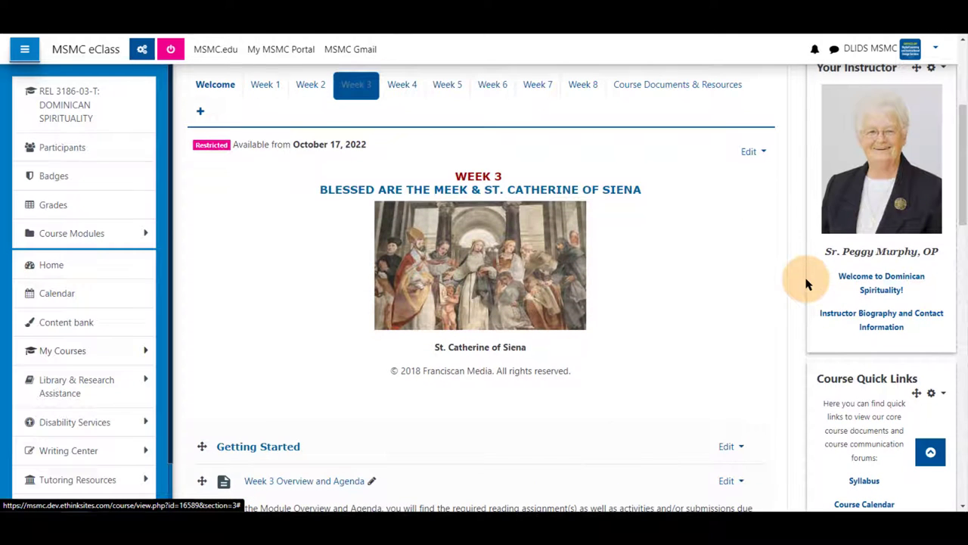
{"action": "left_click", "coordinate": [749, 152]}
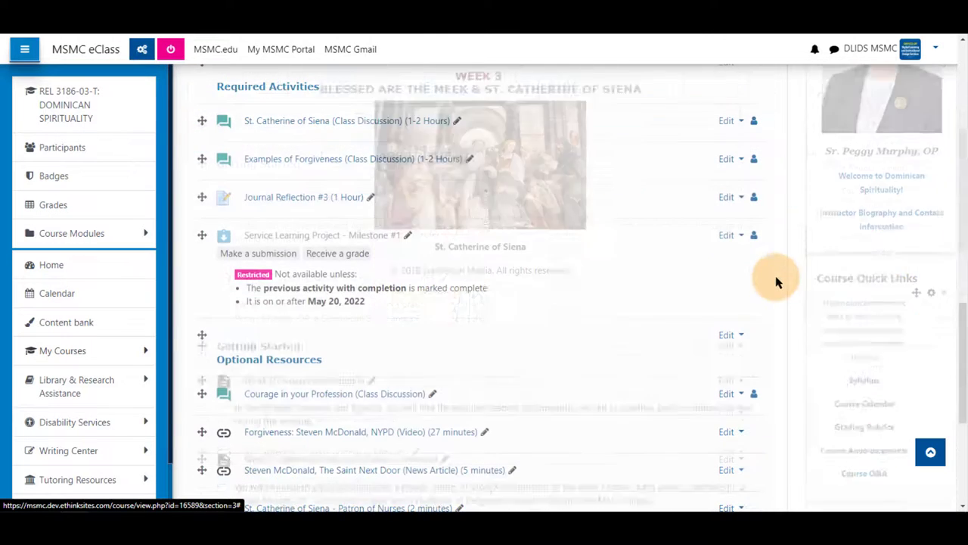
{"action": "left_click", "coordinate": [728, 238]}
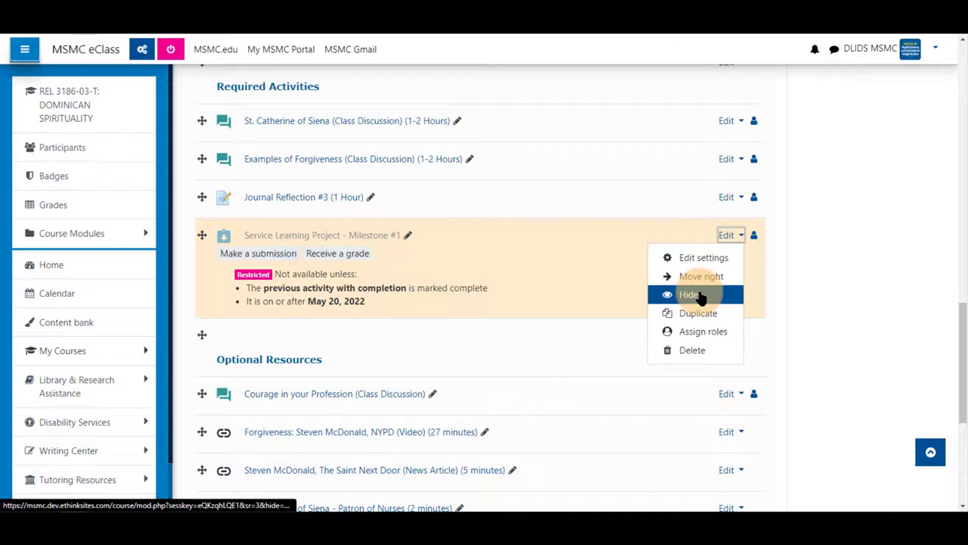